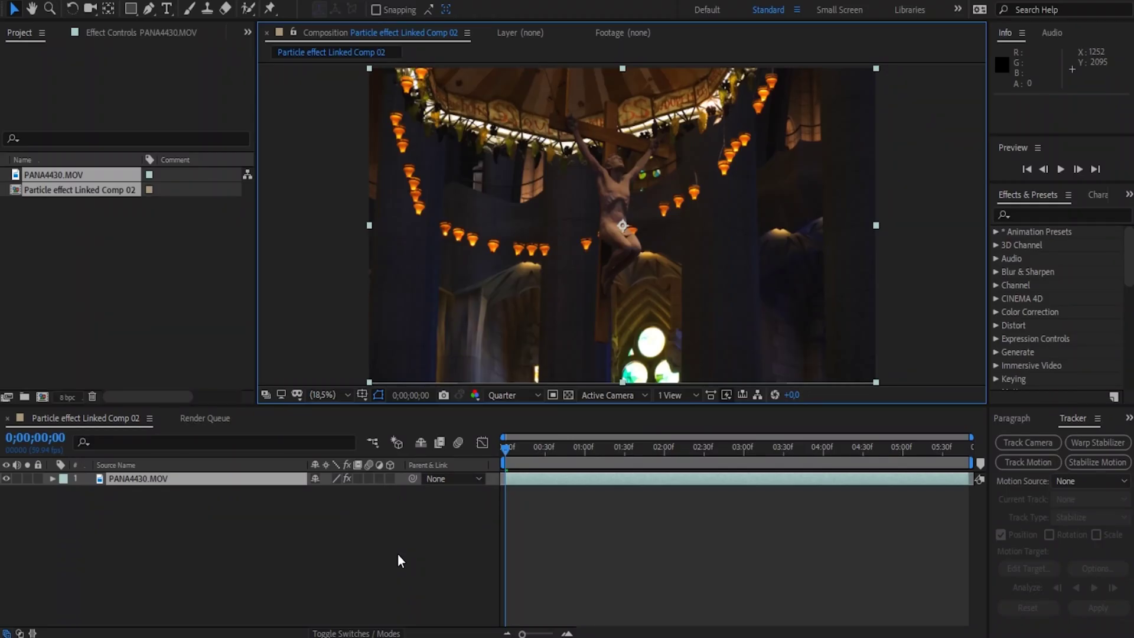
Run the 3D camera tracker on the PANA4430.MOV church footage
left_click(1036, 438)
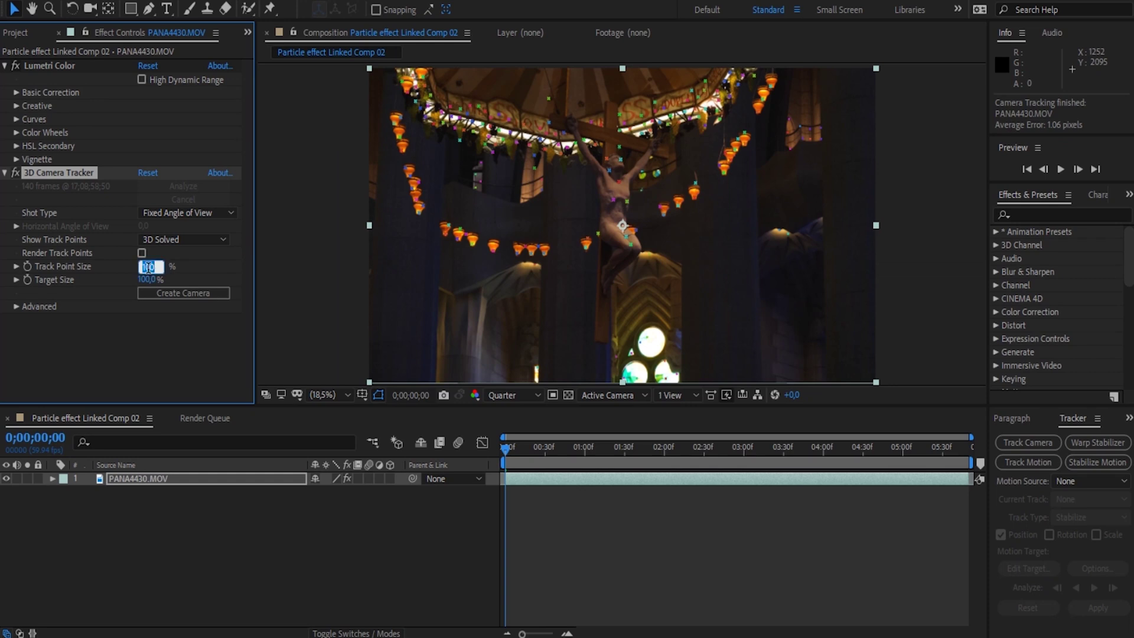
Show track points at size 300 and create a null and camera from a top cluster
type("300")
key("Return")
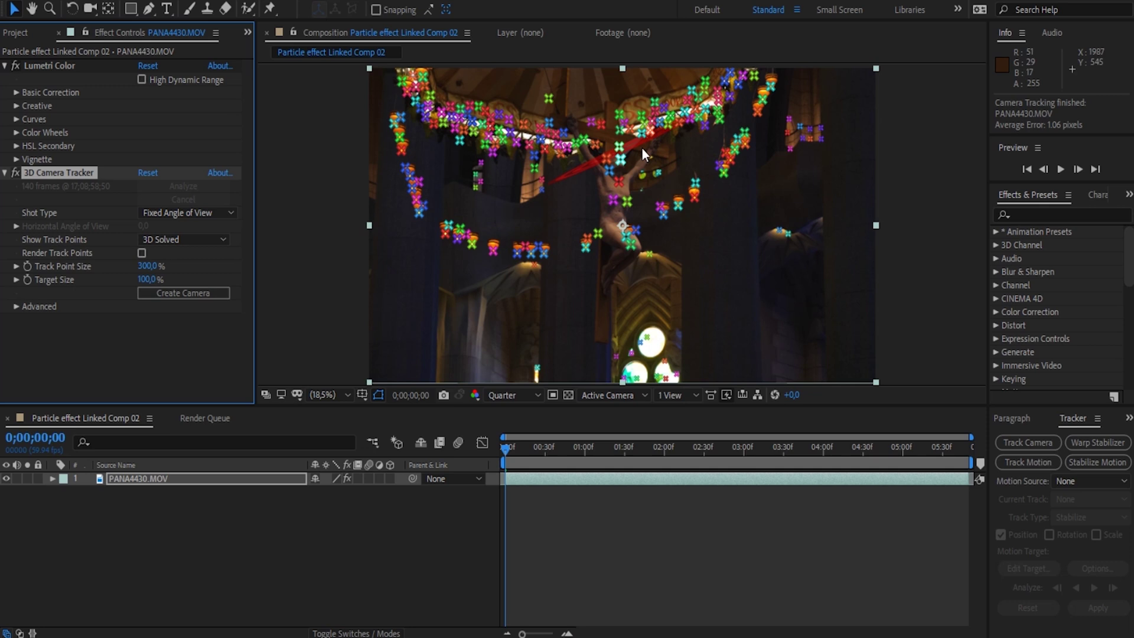
mouse_move(647, 149)
left_mouse_down()
mouse_move(617, 101)
mouse_move(576, 97)
mouse_move(544, 115)
mouse_move(560, 172)
mouse_move(599, 190)
mouse_move(647, 186)
mouse_move(652, 127)
left_mouse_up()
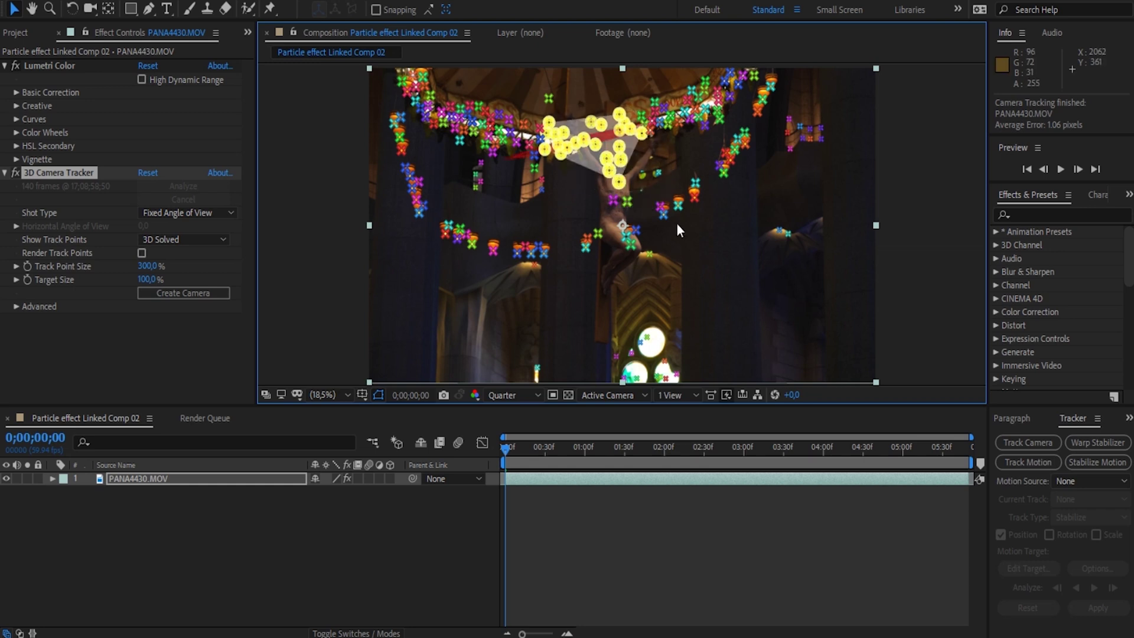
right_click(604, 144)
left_click(697, 184)
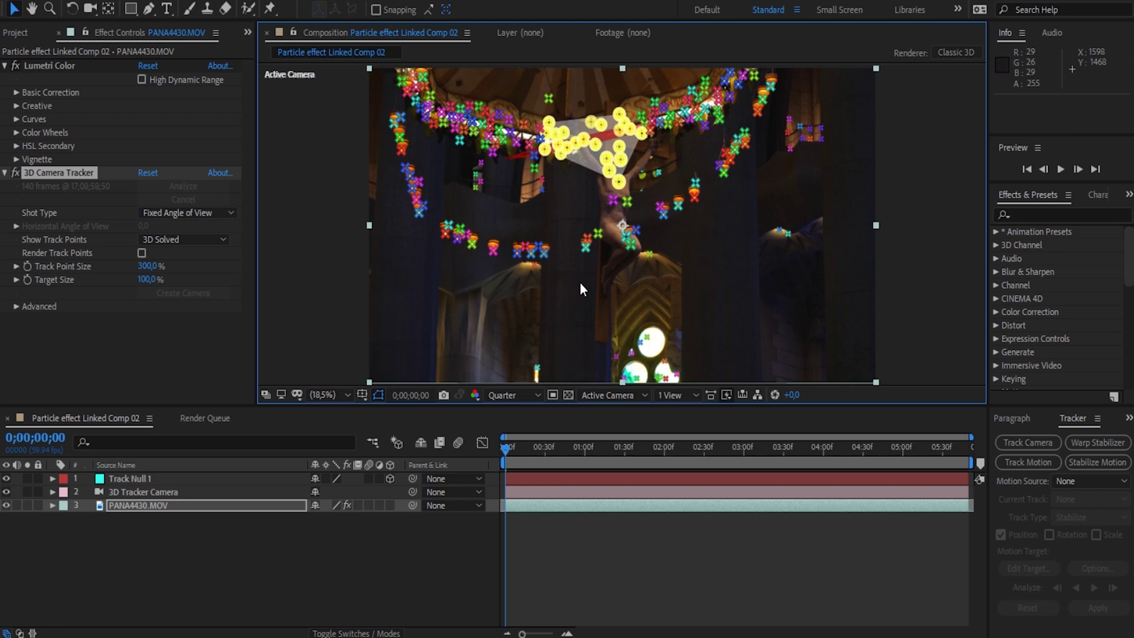
right_click(309, 564)
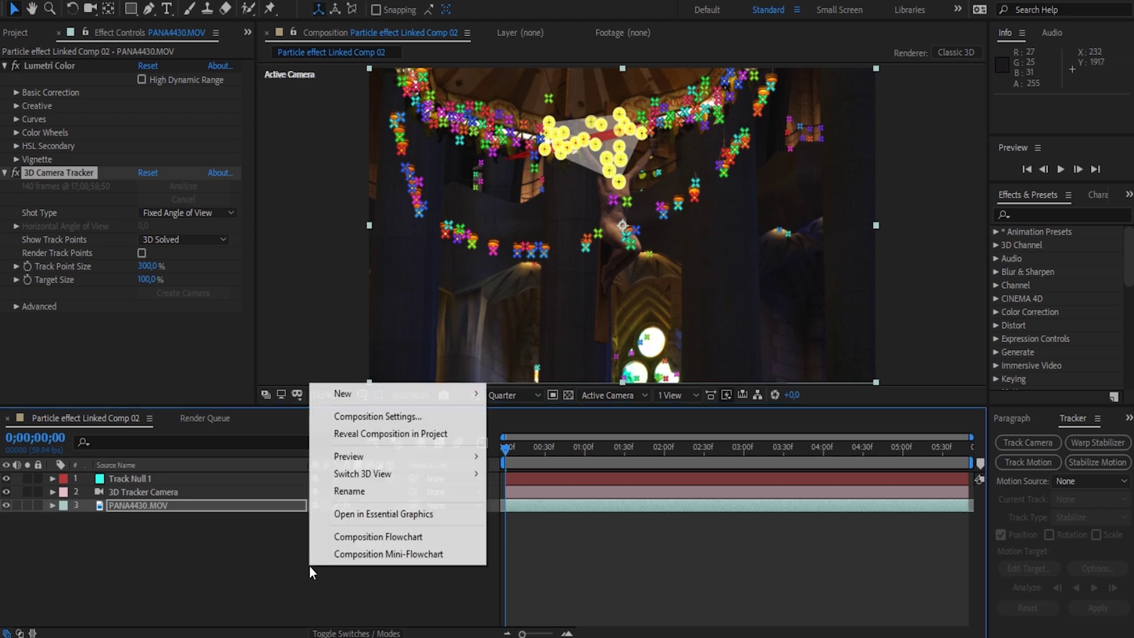
Add a new 3840×2160 solid named 'Solid Particle Layer'
mouse_move(409, 394)
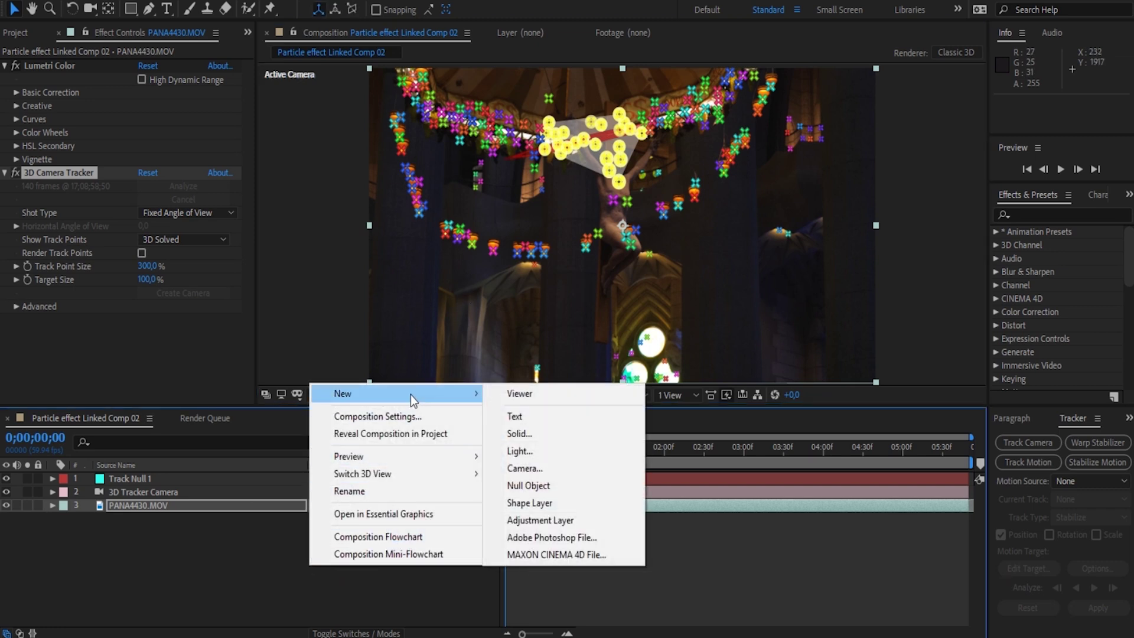
left_click(526, 431)
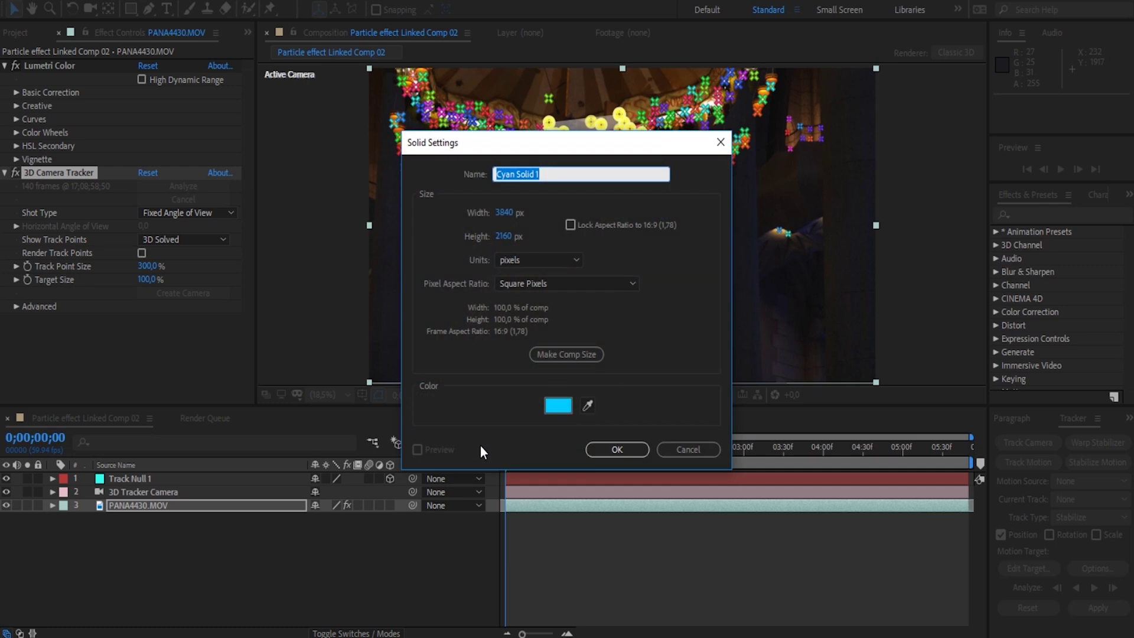
type("Solid Particle Layer")
key("Return")
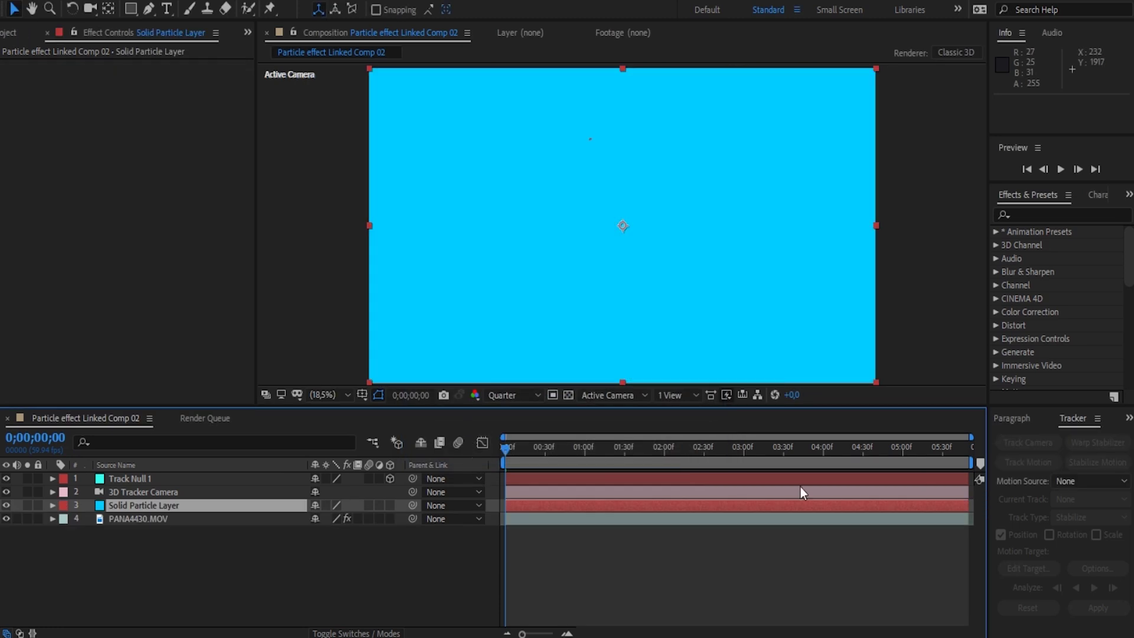
Apply CC Particle World to the solid via an Effects & Presets search for 'cc parti'
left_click(1075, 214)
type("cc")
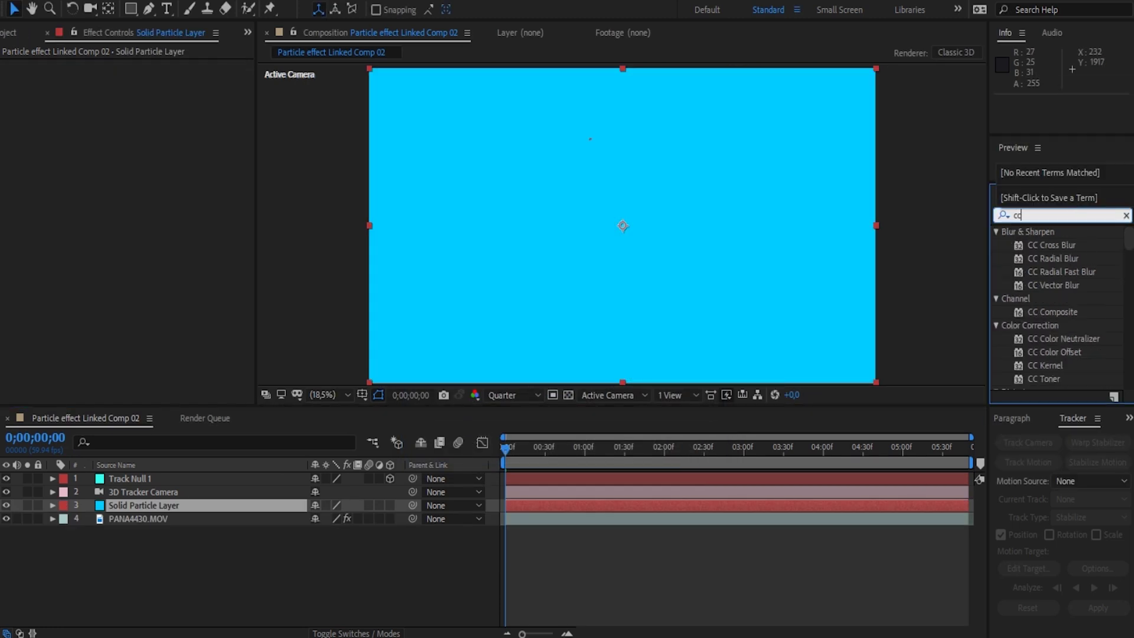
type(" particle")
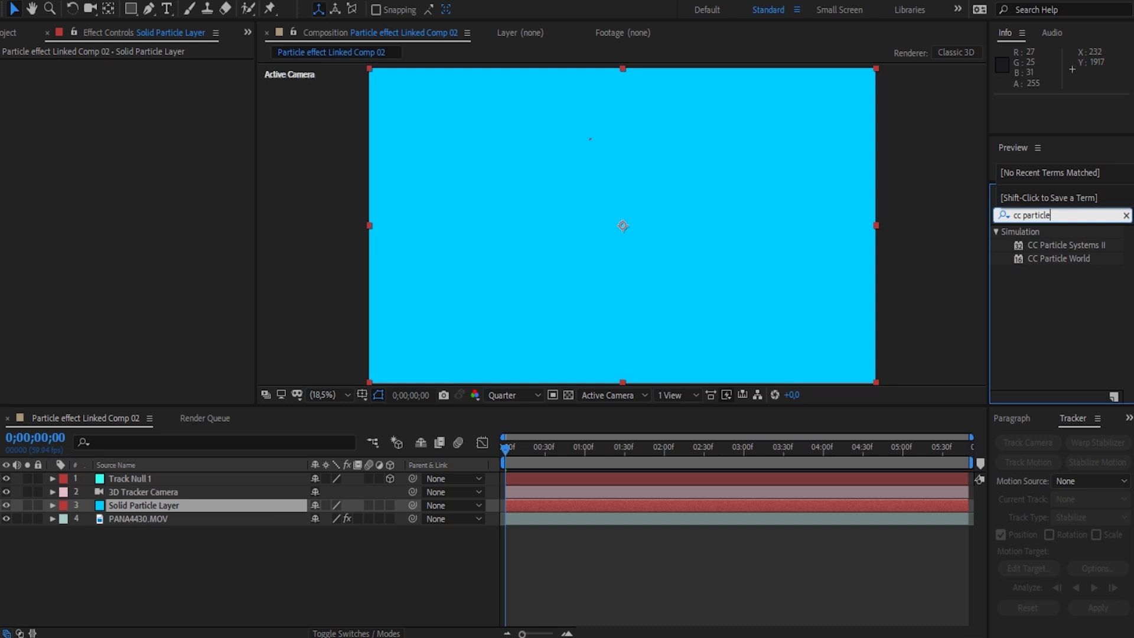
left_click_drag(1090, 260, 166, 506)
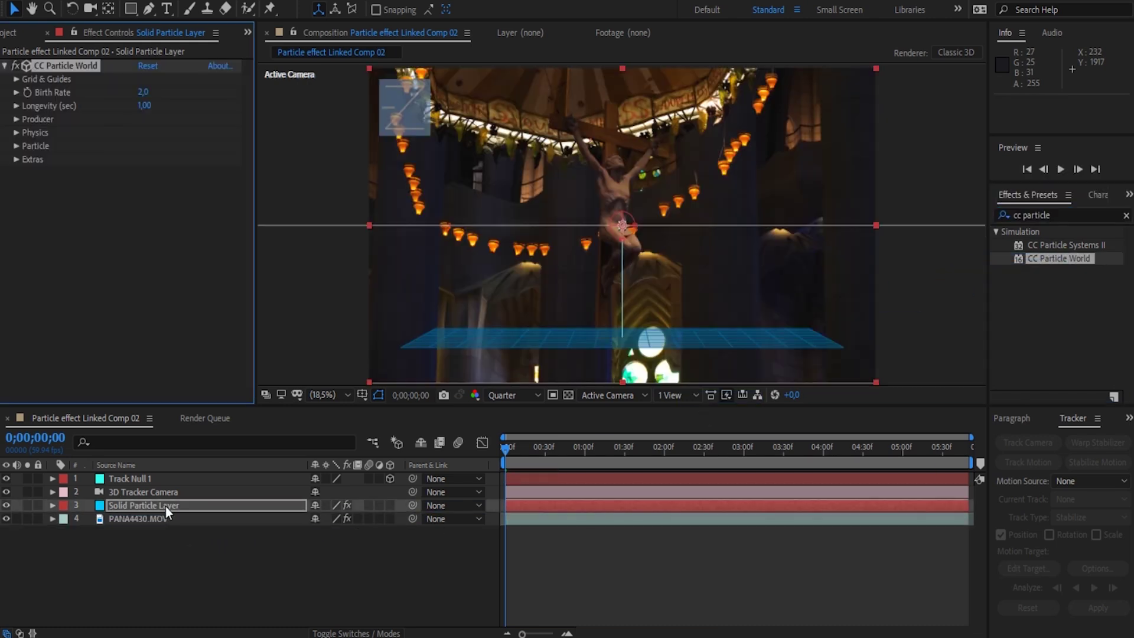
Hide the Grid, Horizon and Axis Box guides of CC Particle World
left_click(16, 79)
left_click(142, 146)
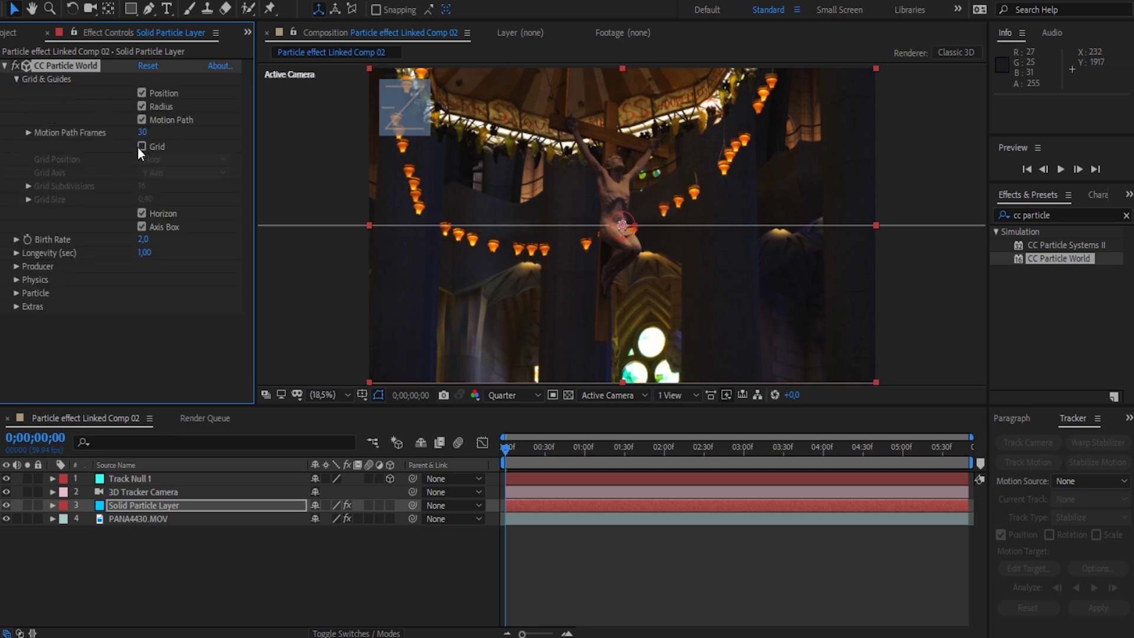
left_click(141, 213)
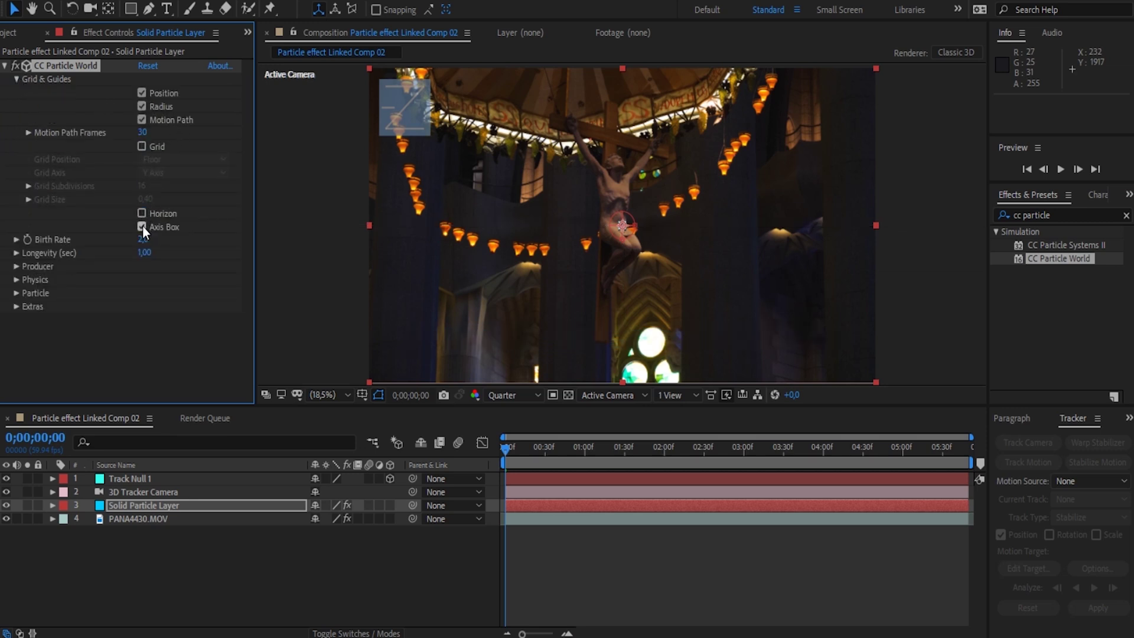
left_click(141, 227)
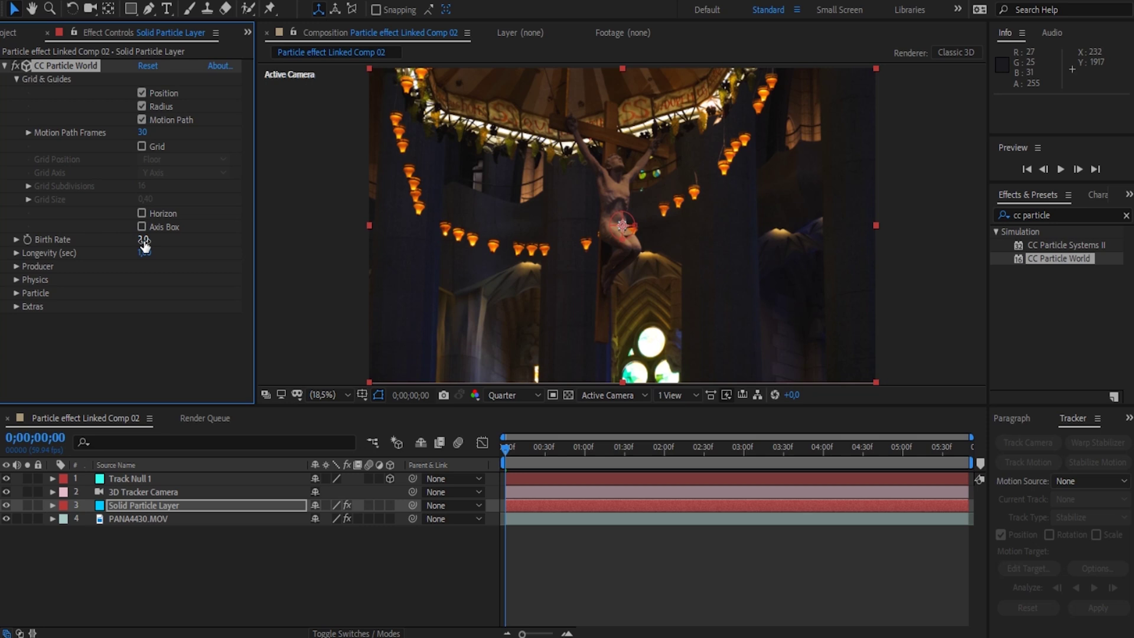
Set Birth Rate 4, Longevity 10 and Producer Radius X, Y, Z to 10
left_click(144, 239)
left_click(144, 253)
type("10")
left_click(16, 266)
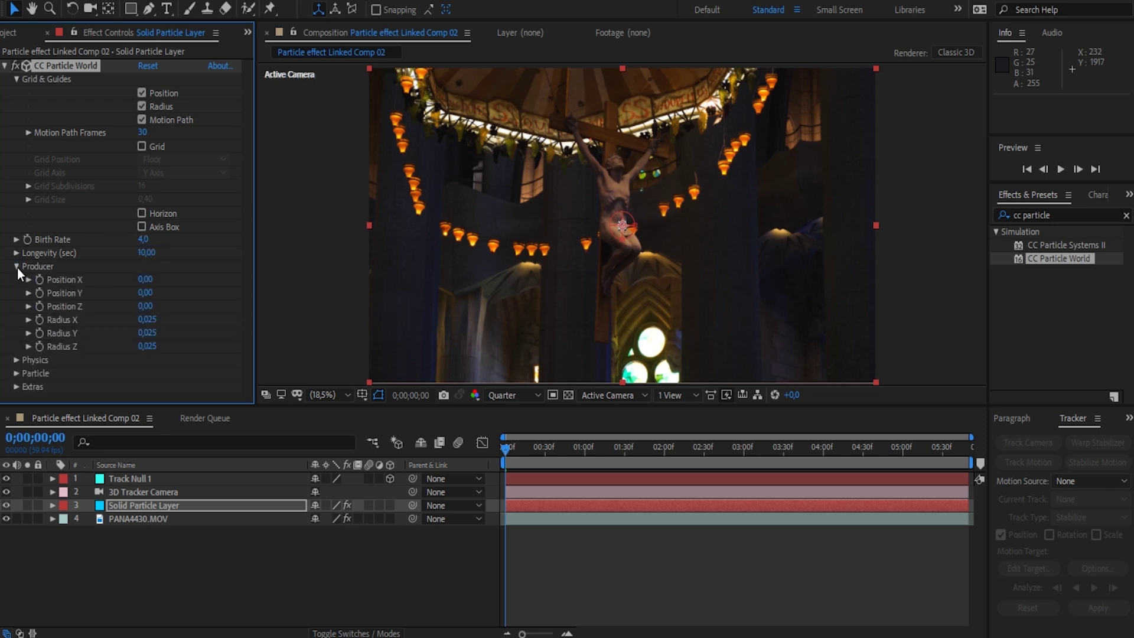
left_click(142, 333)
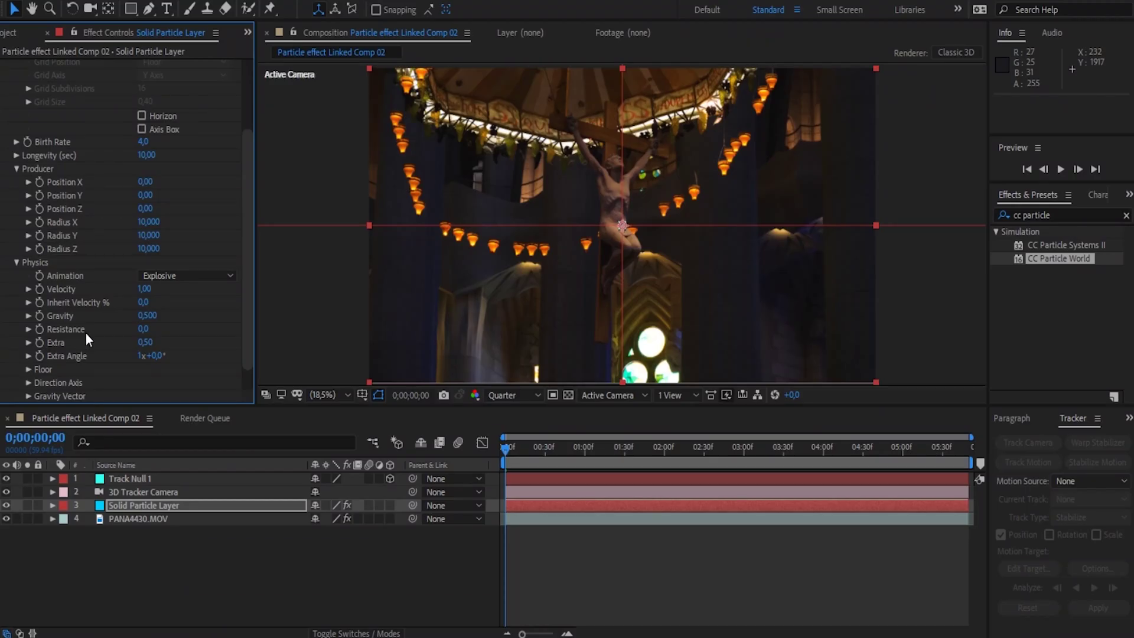
Set the particle Velocity and Gravity to 0
left_click(143, 287)
left_click(146, 315)
type("0")
key("Return")
scroll(16, 384, "down", 1)
Make the particles Faded Spheres with Birth Size 1 and Death Size 0.2
left_click(16, 383)
scroll(137, 246, "down", 5)
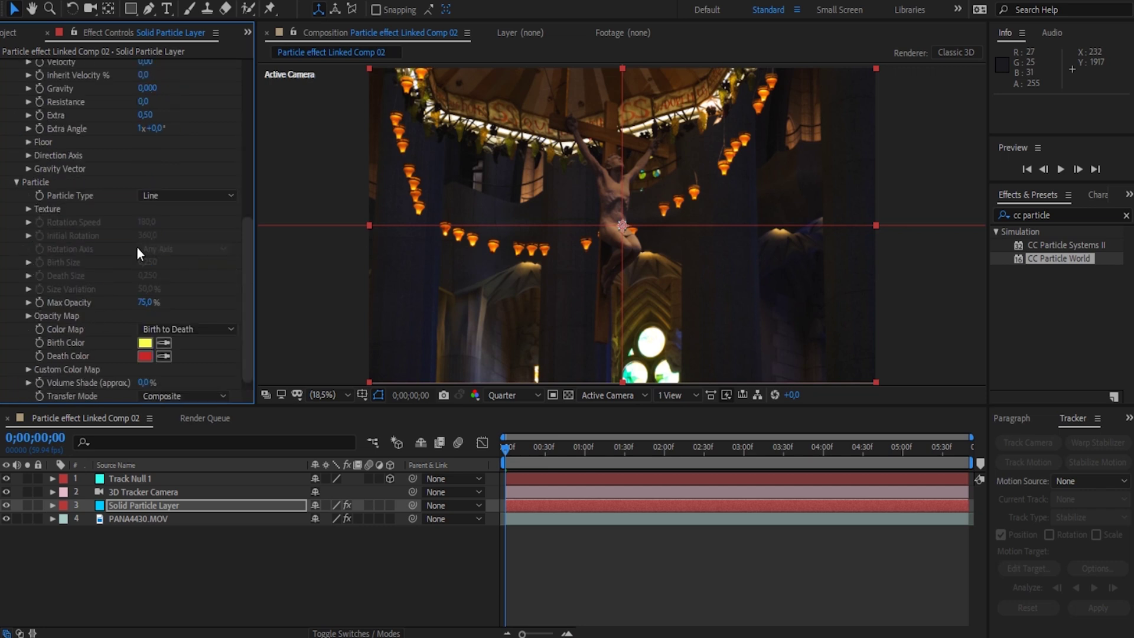
left_click(185, 200)
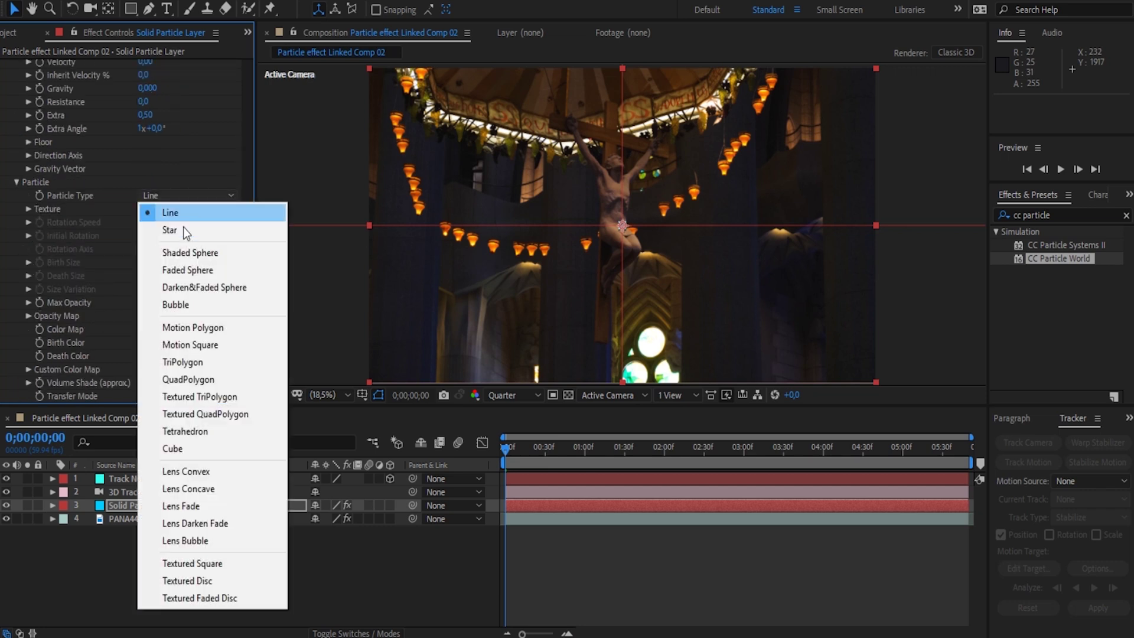
left_click(187, 269)
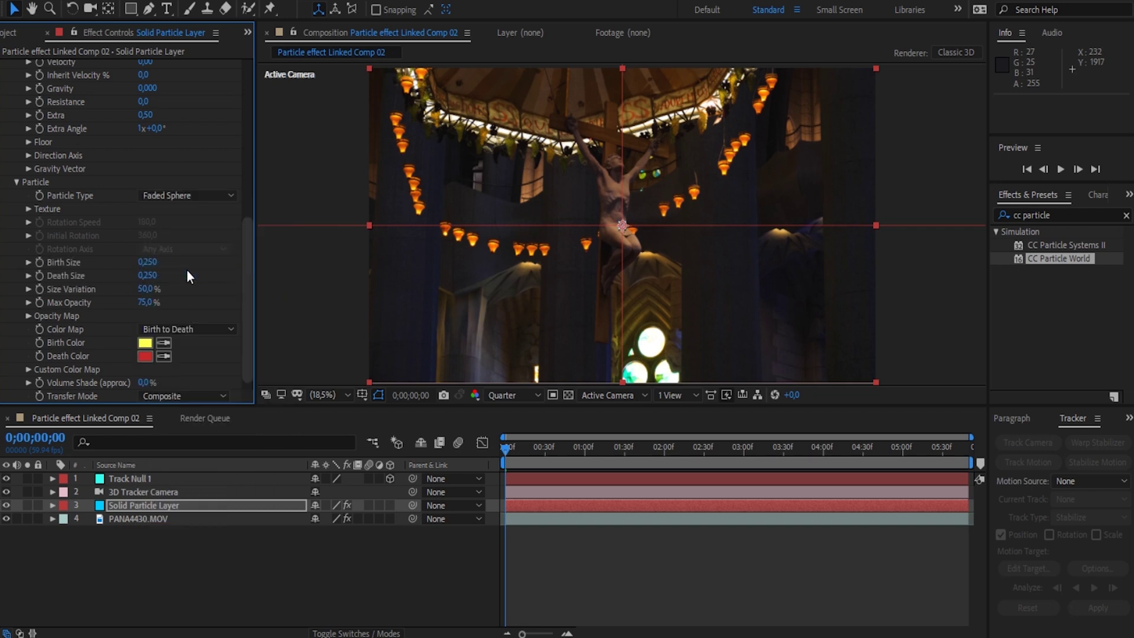
left_click(148, 263)
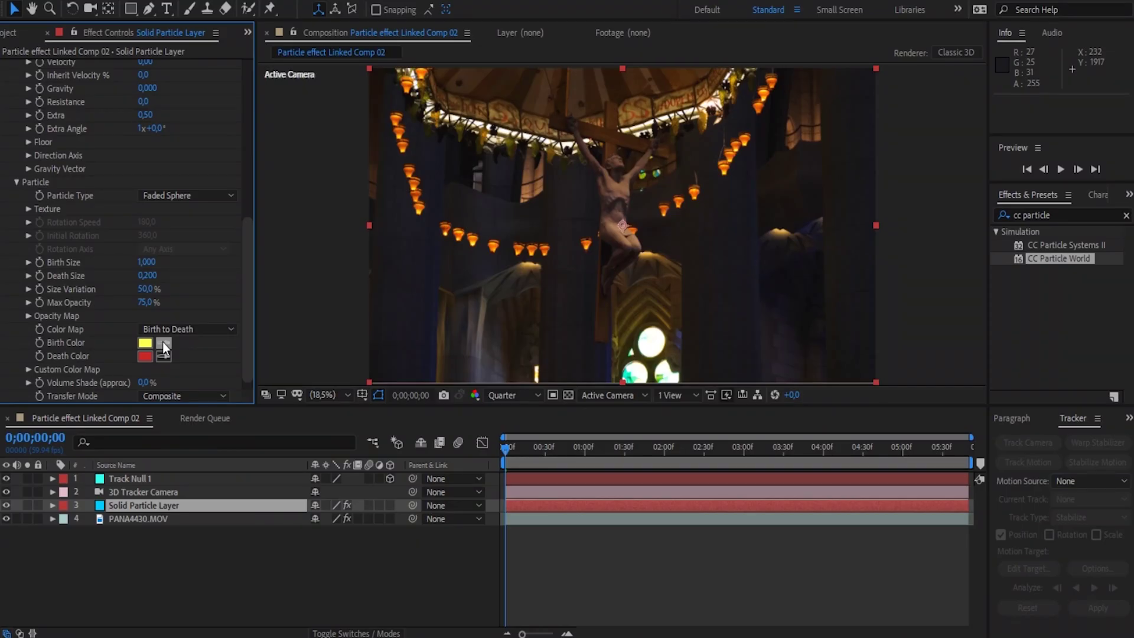
Sample orange birth and yellow death colours from the footage, then send the comp to Media Encoder
left_click(163, 343)
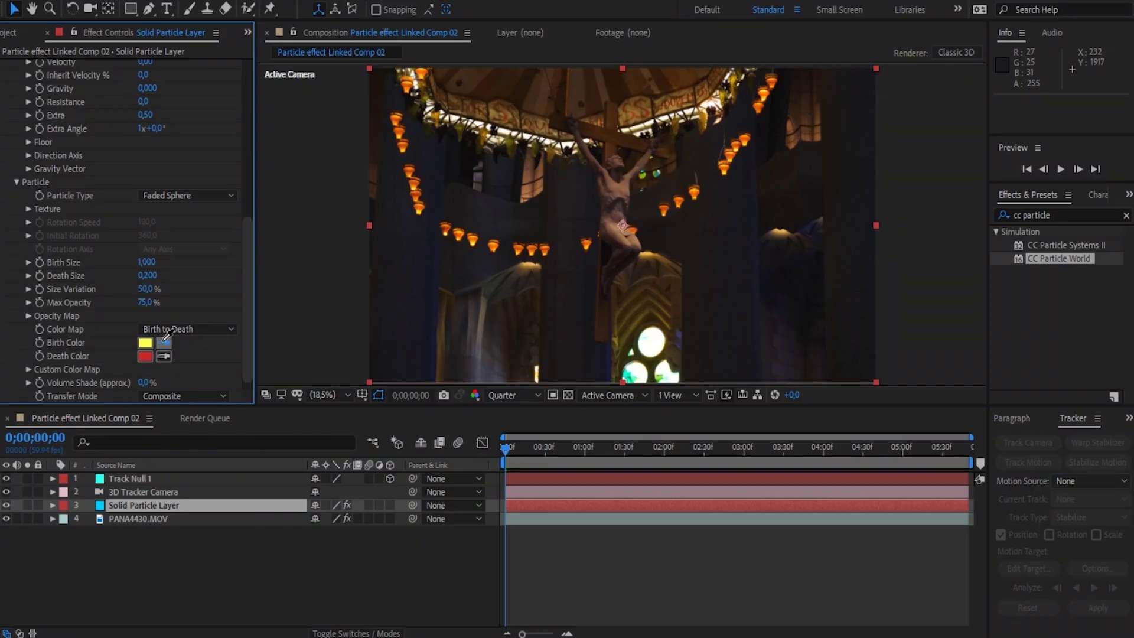
left_click(493, 252)
left_click(164, 355)
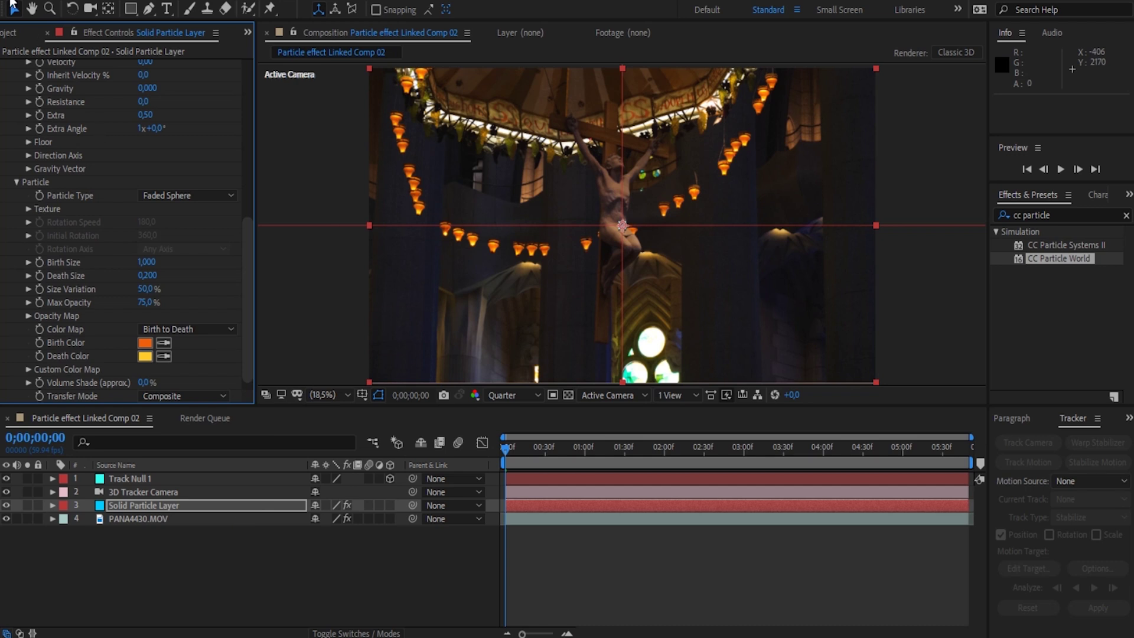
left_click(12, 3)
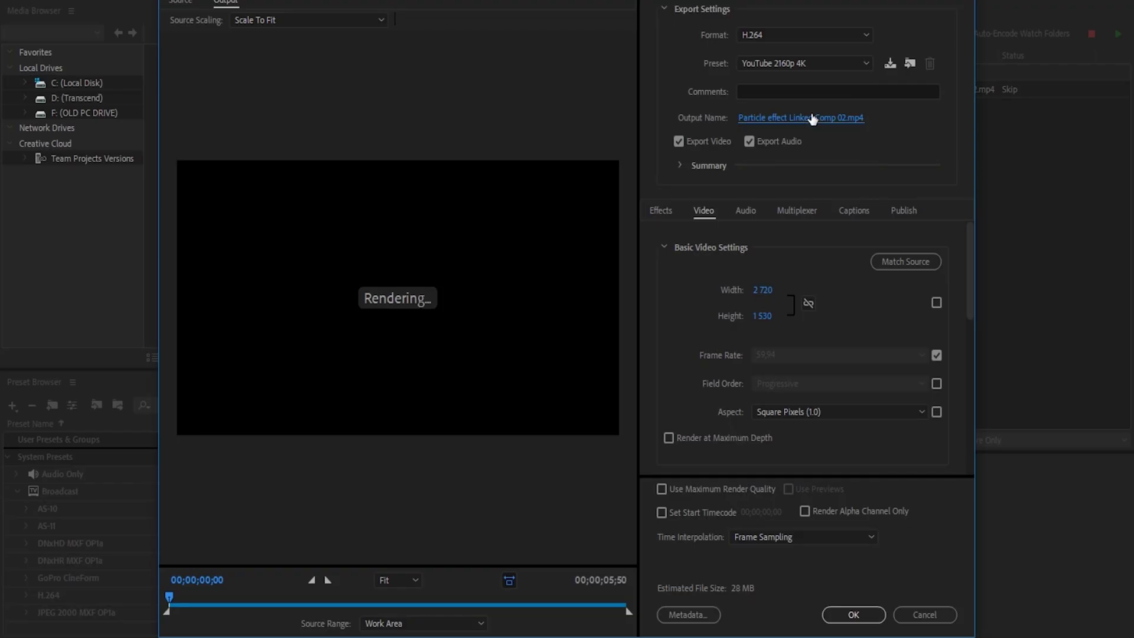
Set the export output to D:\Particle EFFECT TUTORIAL.mp4
left_click(813, 118)
left_click(229, 249)
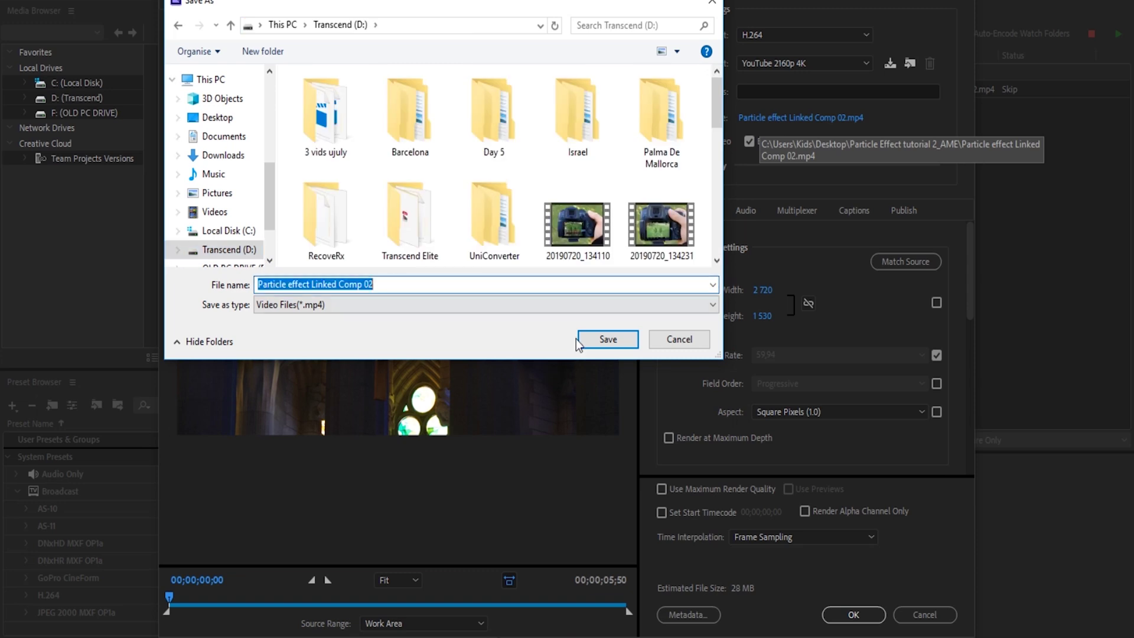
type("Particle EFF")
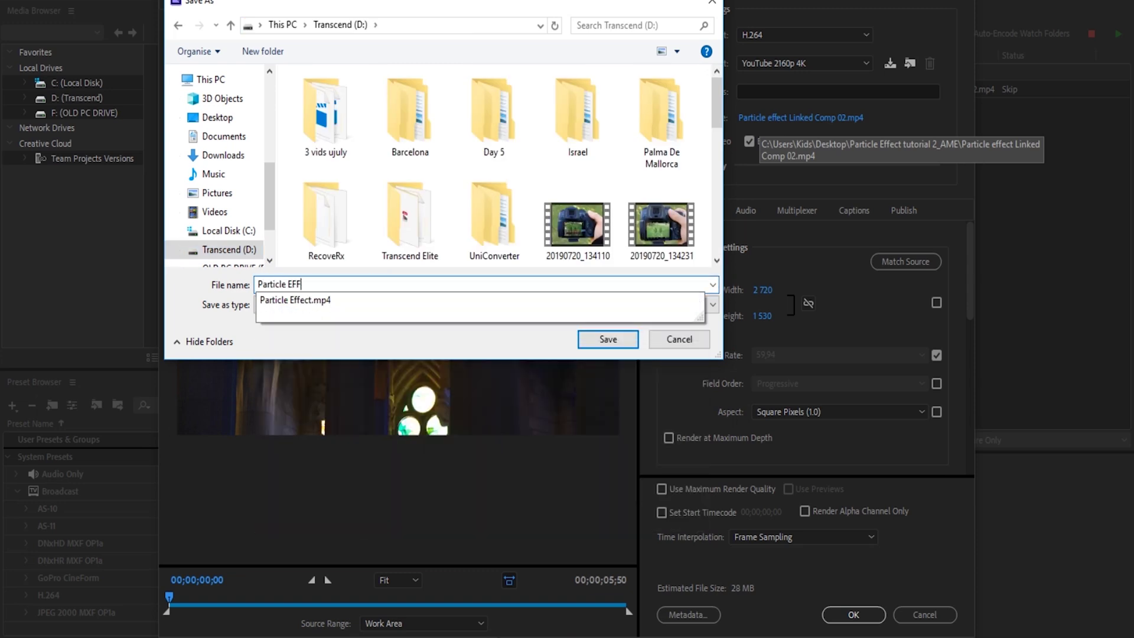
type("ECT TUTORIAL")
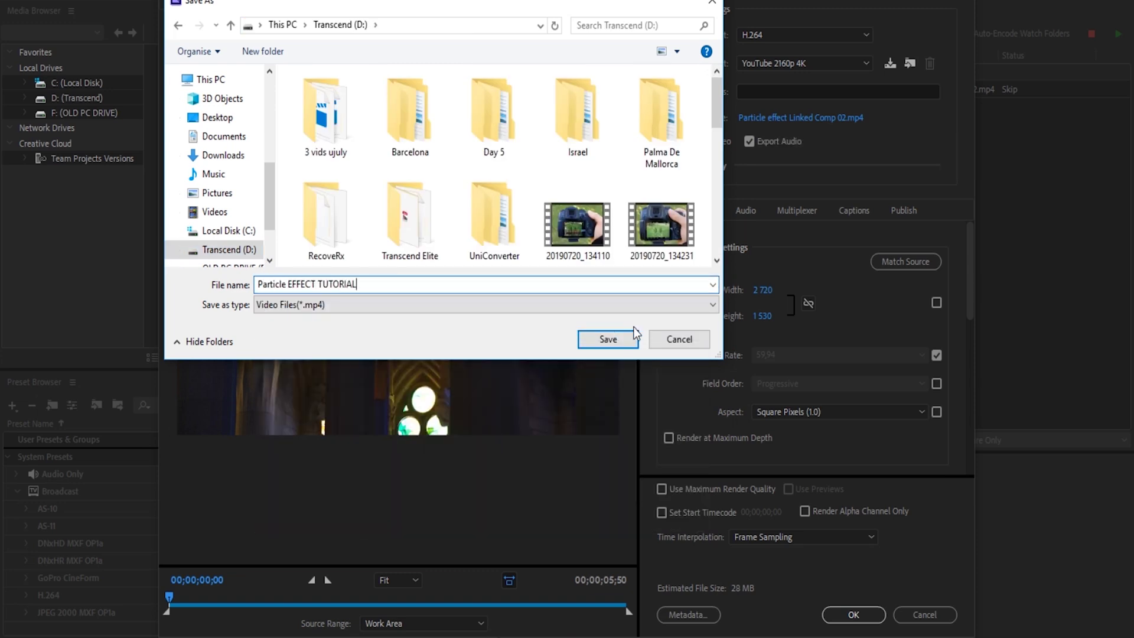
left_click(627, 344)
Confirm the H.264 YouTube 2160p 4K settings and start encoding the queue
scroll(651, 353, "down", 5)
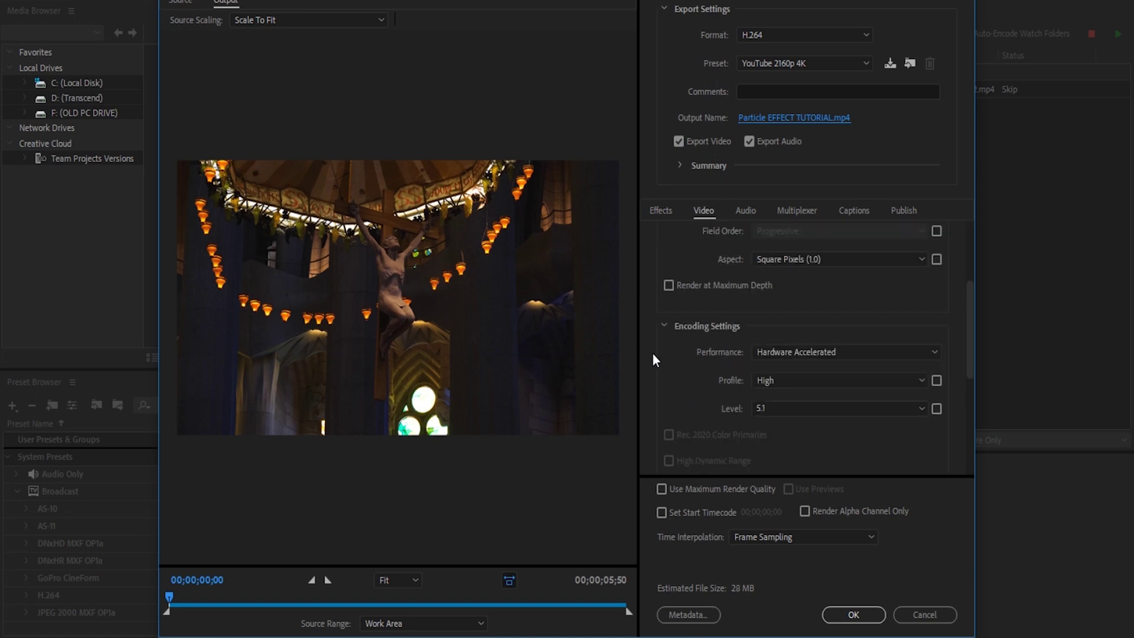
left_click(863, 619)
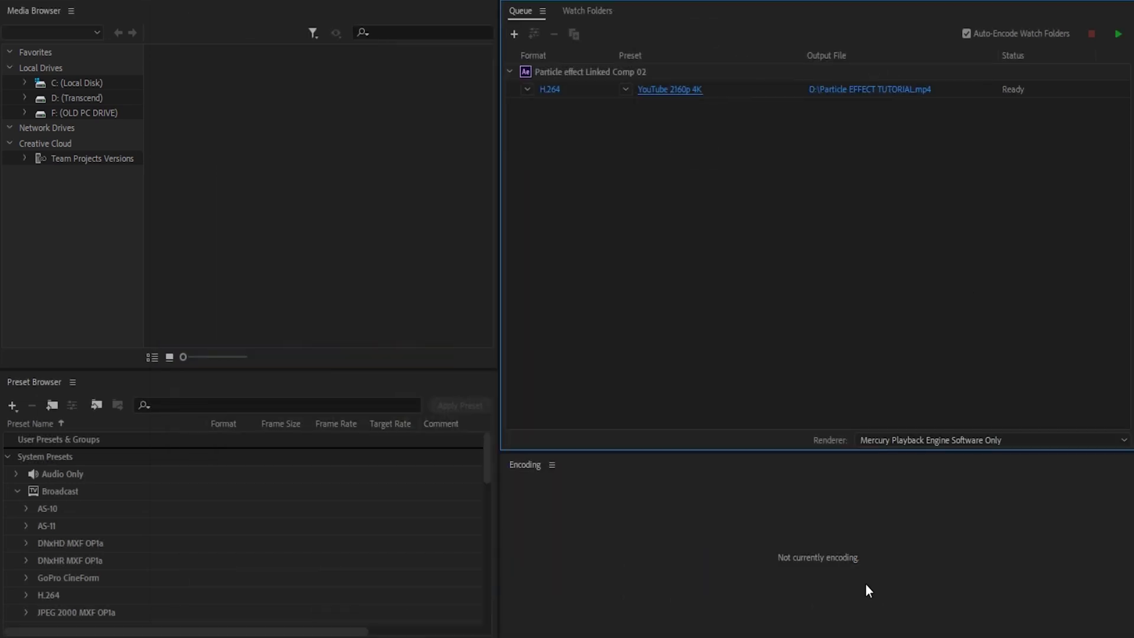
left_click(1118, 35)
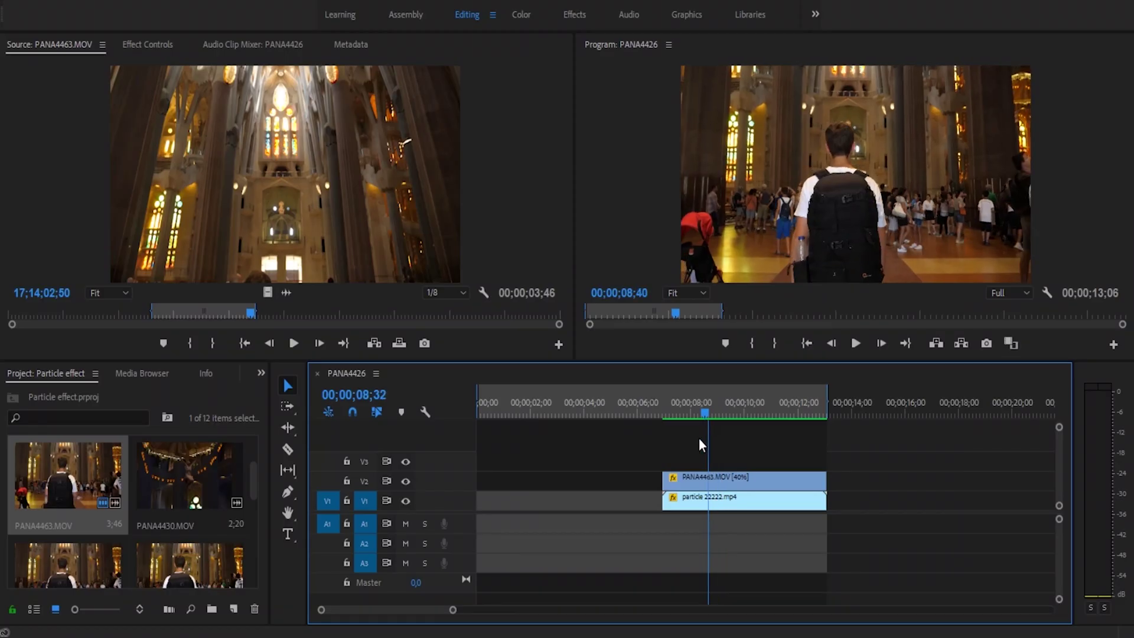
Select PANA4463.MOV on V2 and return the playhead to 00;00;07;00
left_click(711, 472)
left_click_drag(679, 408, 666, 412)
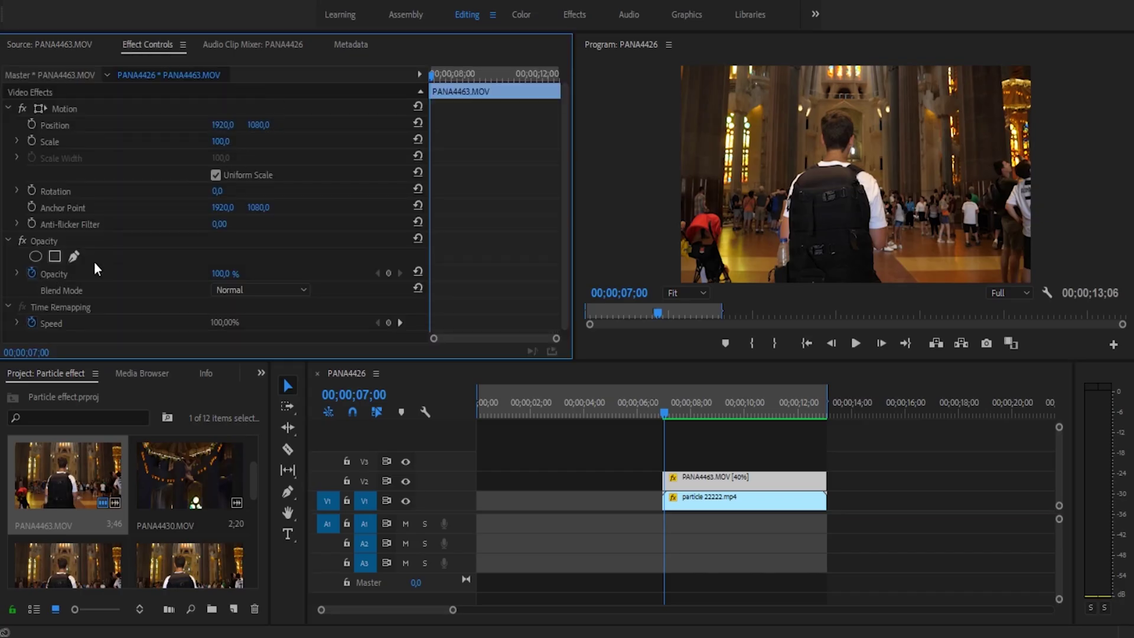
Add an ellipse Opacity mask and reshape it into a tall oval around the man with the backpack
left_click(36, 256)
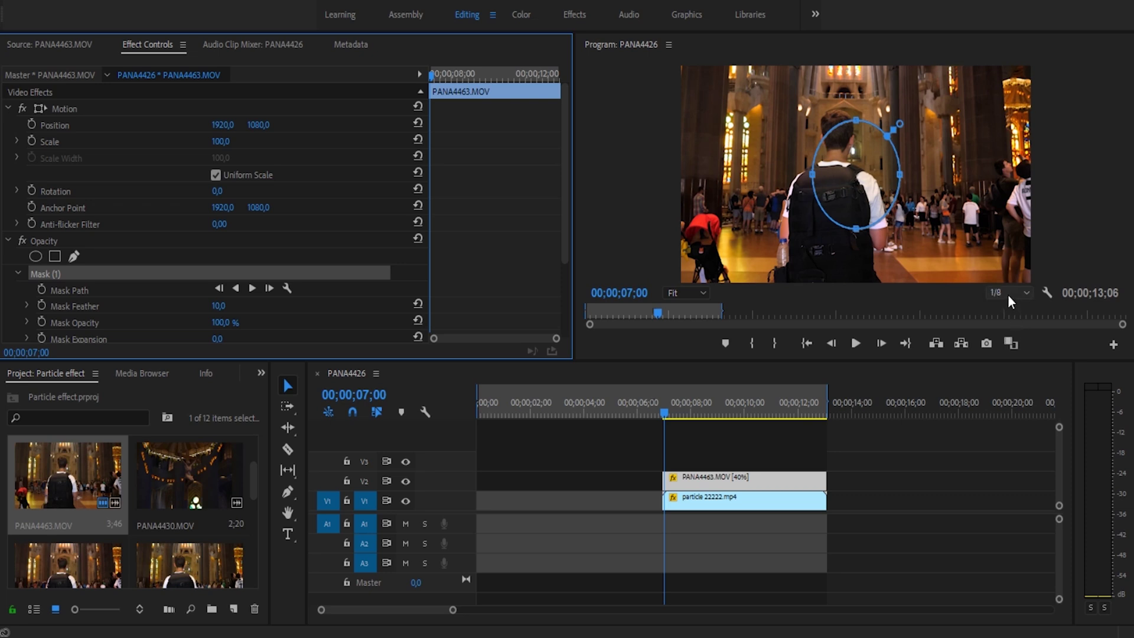
left_click(864, 186)
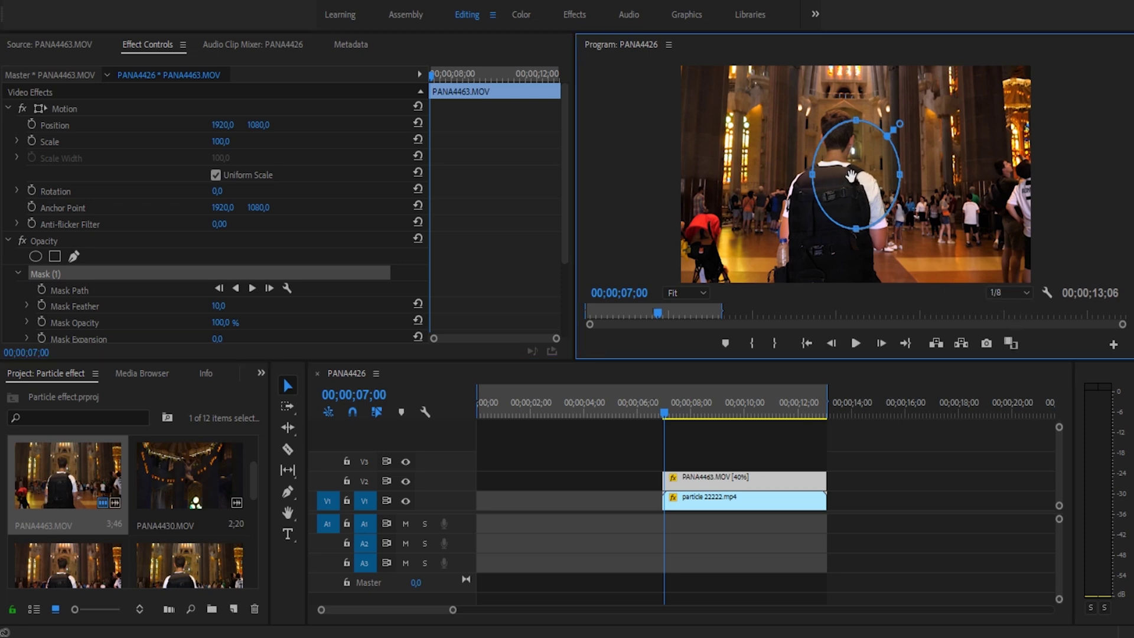
left_click_drag(851, 176, 846, 176)
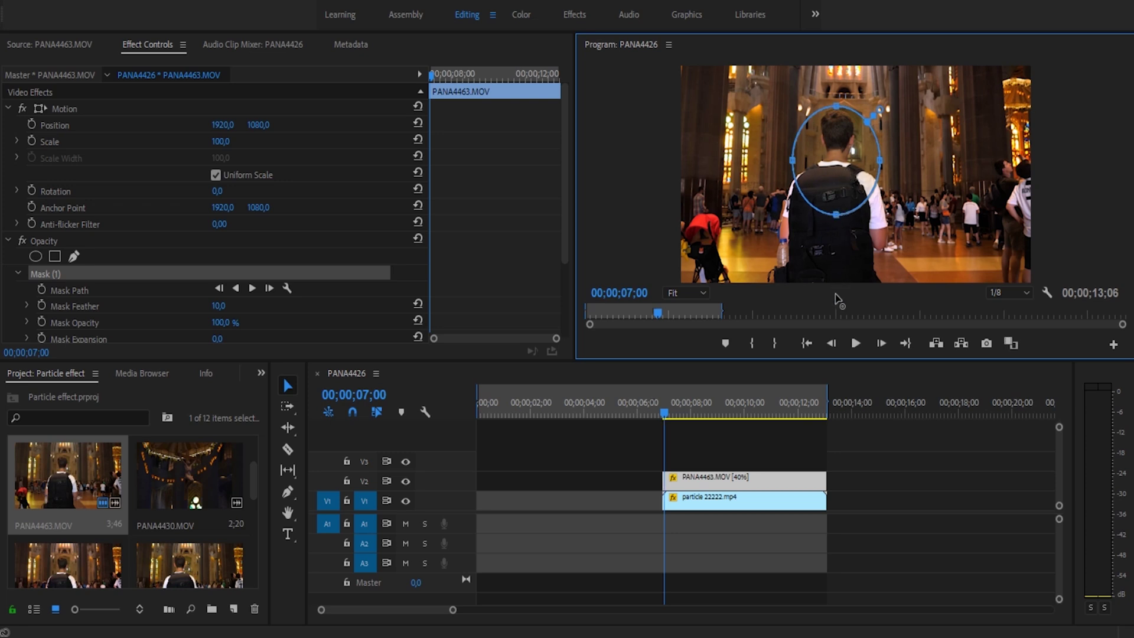
left_click_drag(835, 299, 837, 306)
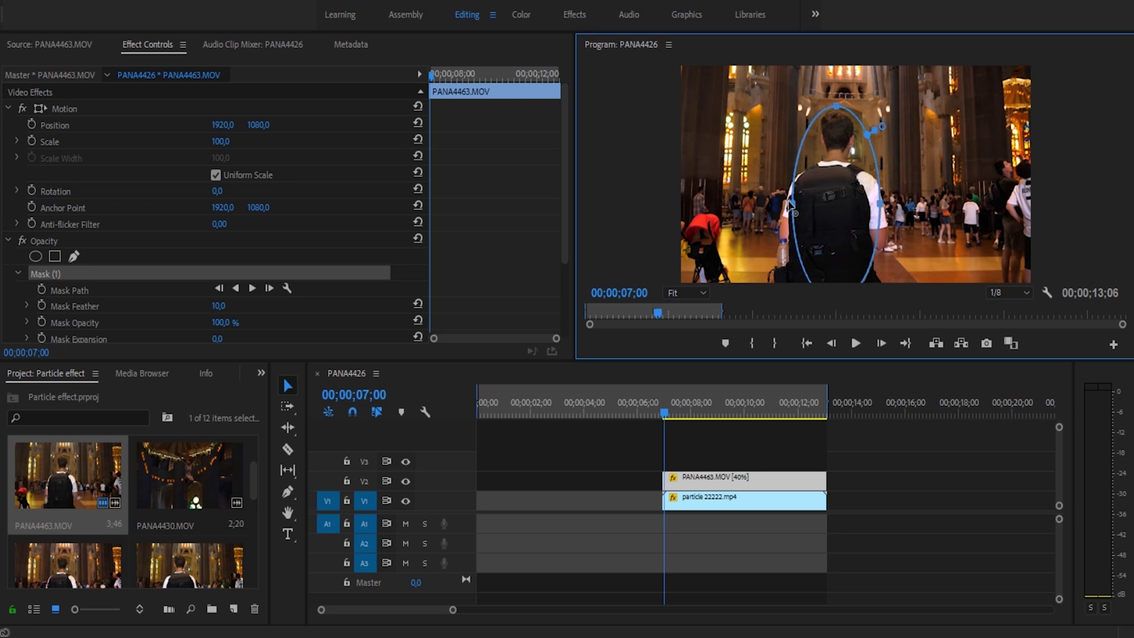
left_click_drag(775, 204, 775, 206)
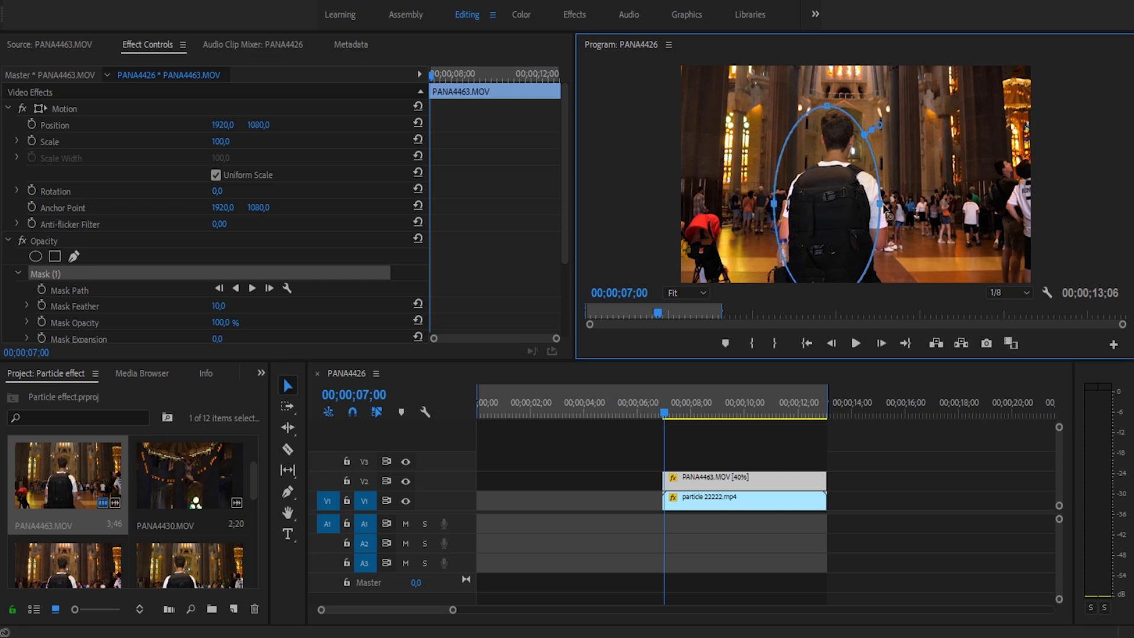
left_click_drag(901, 205, 904, 205)
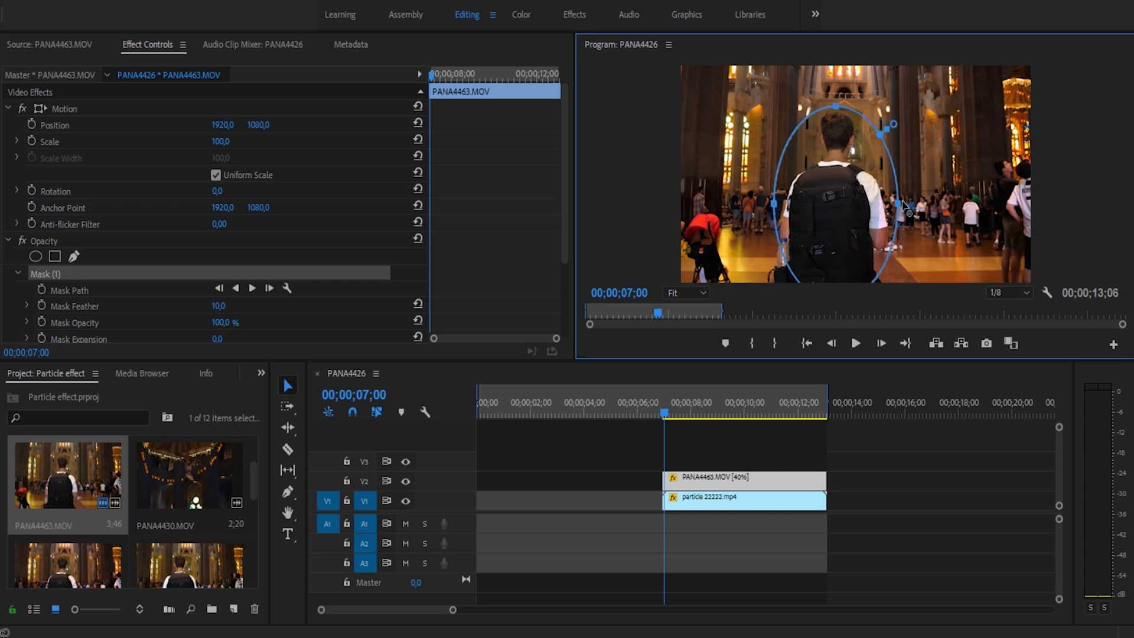
Feather the mask to 50, save, and track it forward to follow the man
left_click(51, 273)
left_click(52, 274)
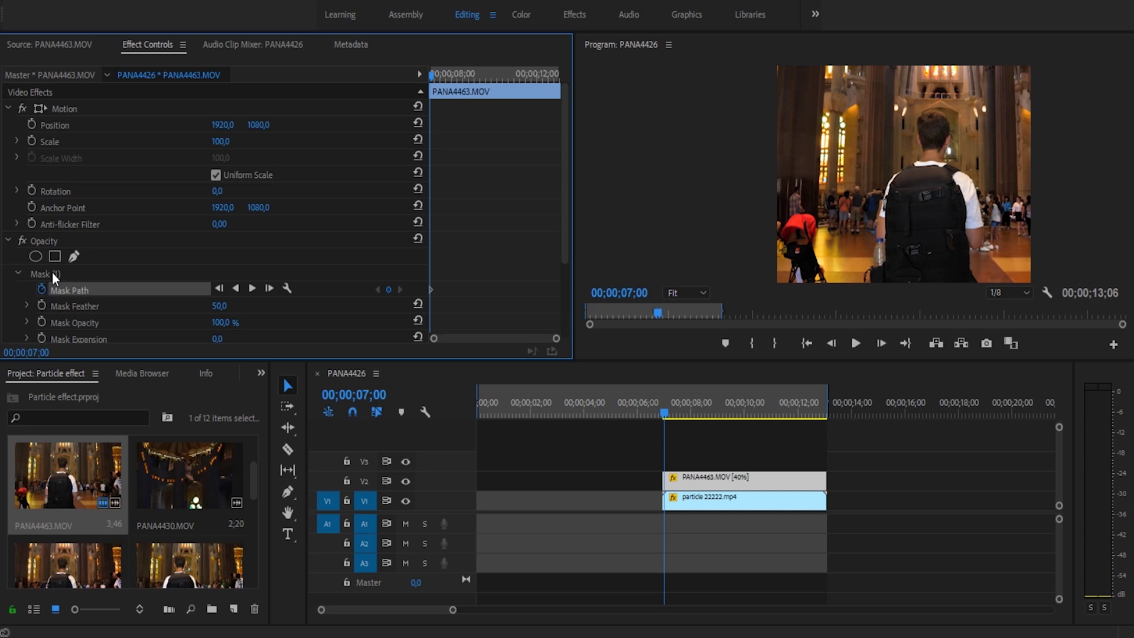
left_click(52, 274)
key("ctrl+s")
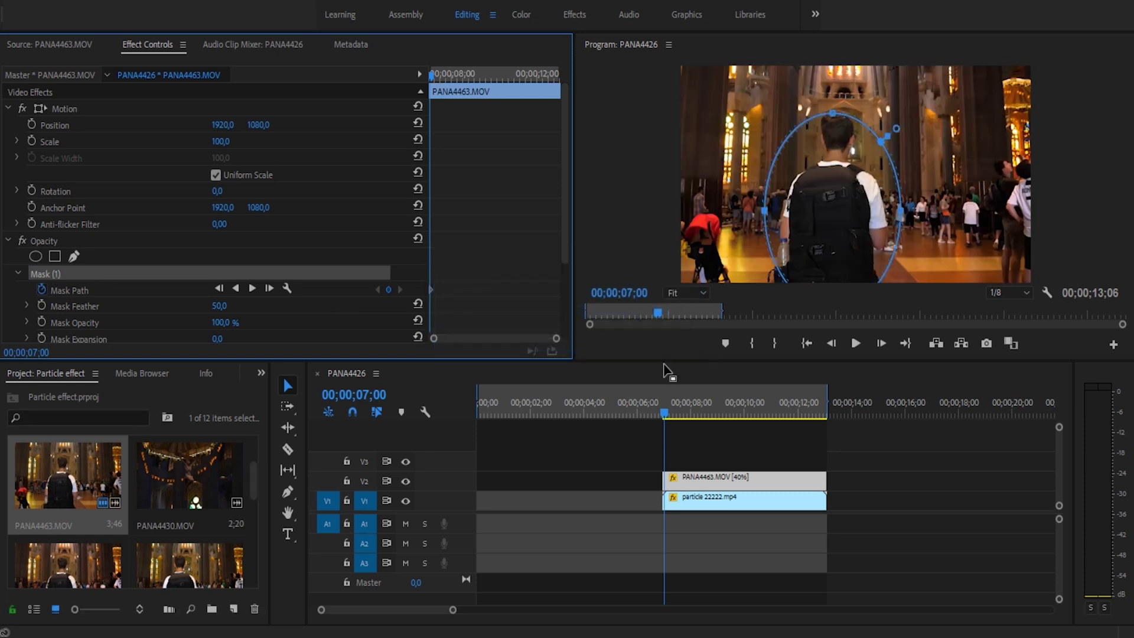
mouse_move(666, 408)
left_mouse_down()
mouse_move(759, 404)
mouse_move(666, 407)
left_mouse_up()
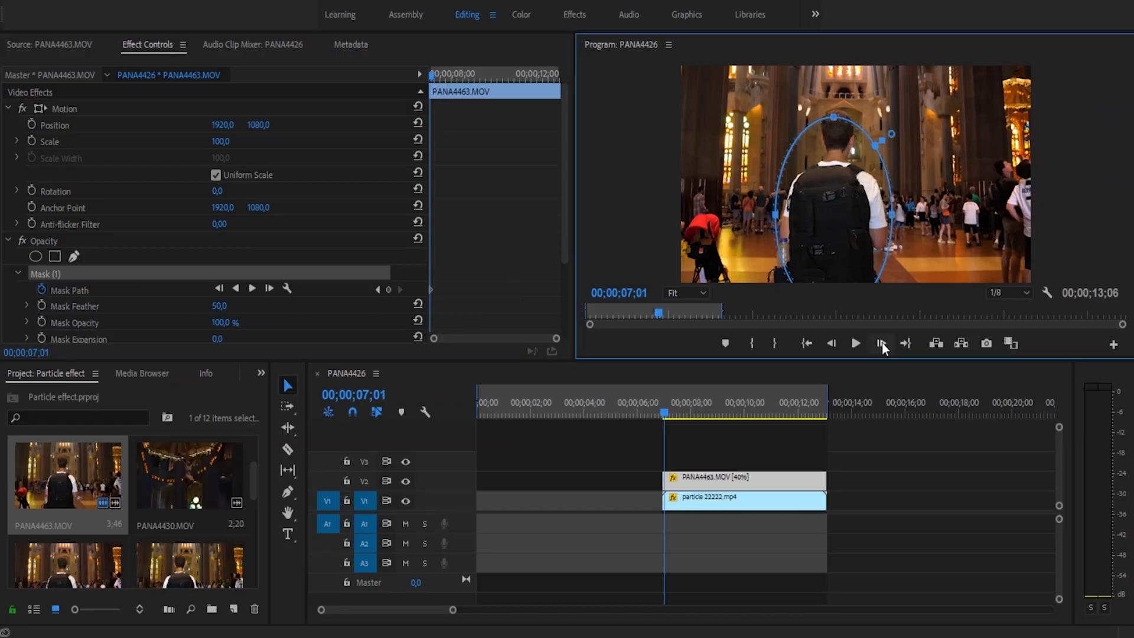
left_click(881, 342)
left_click_drag(668, 407, 812, 416)
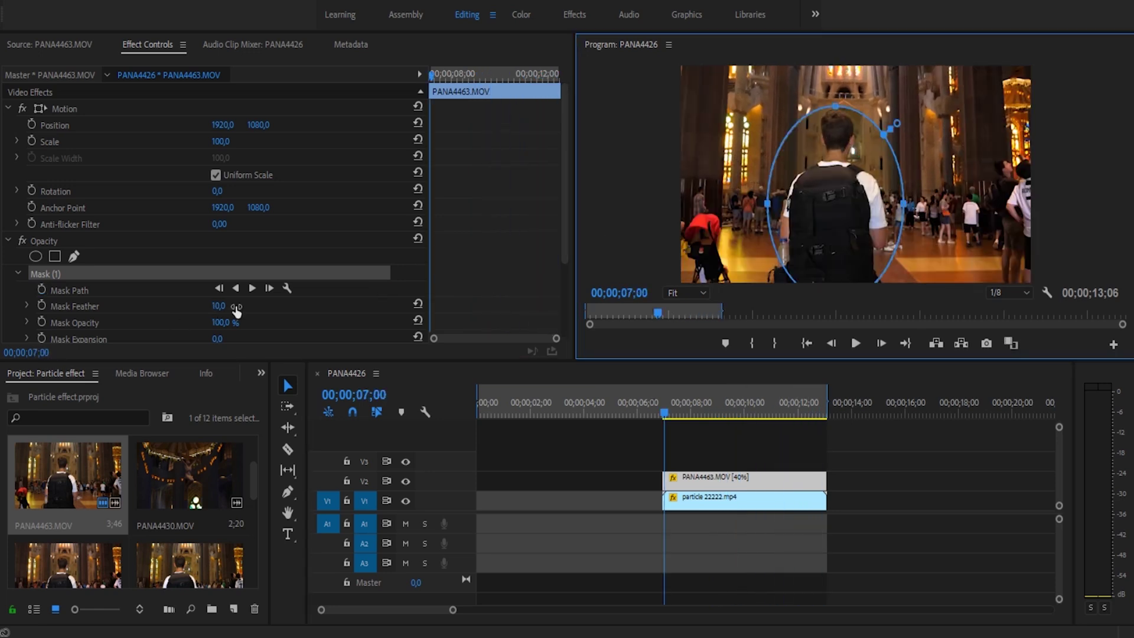
left_click(231, 307)
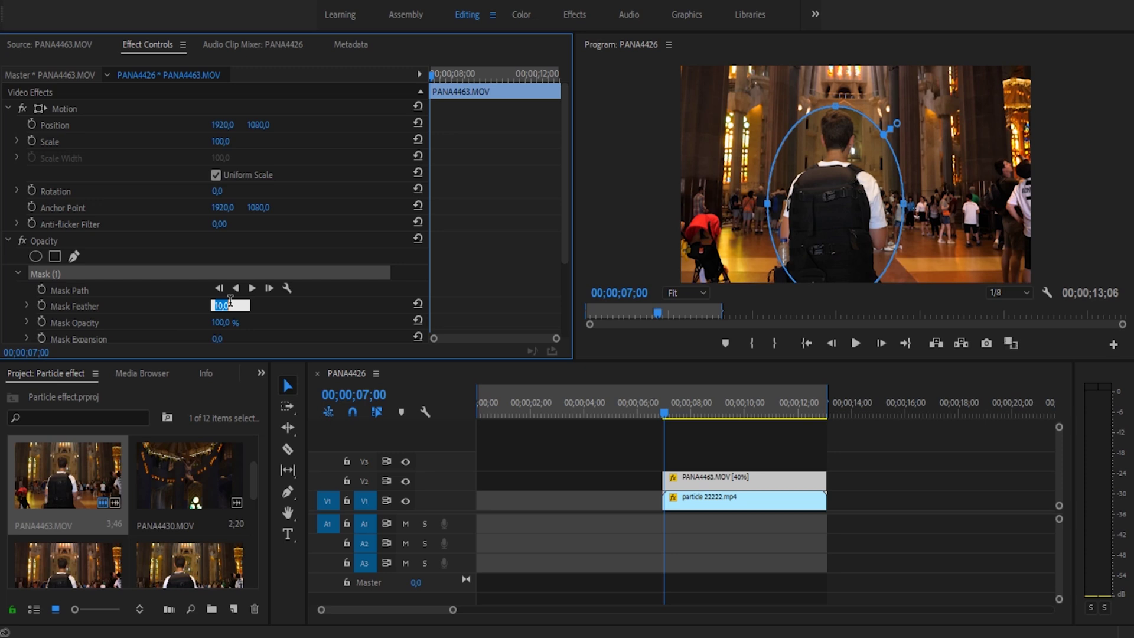